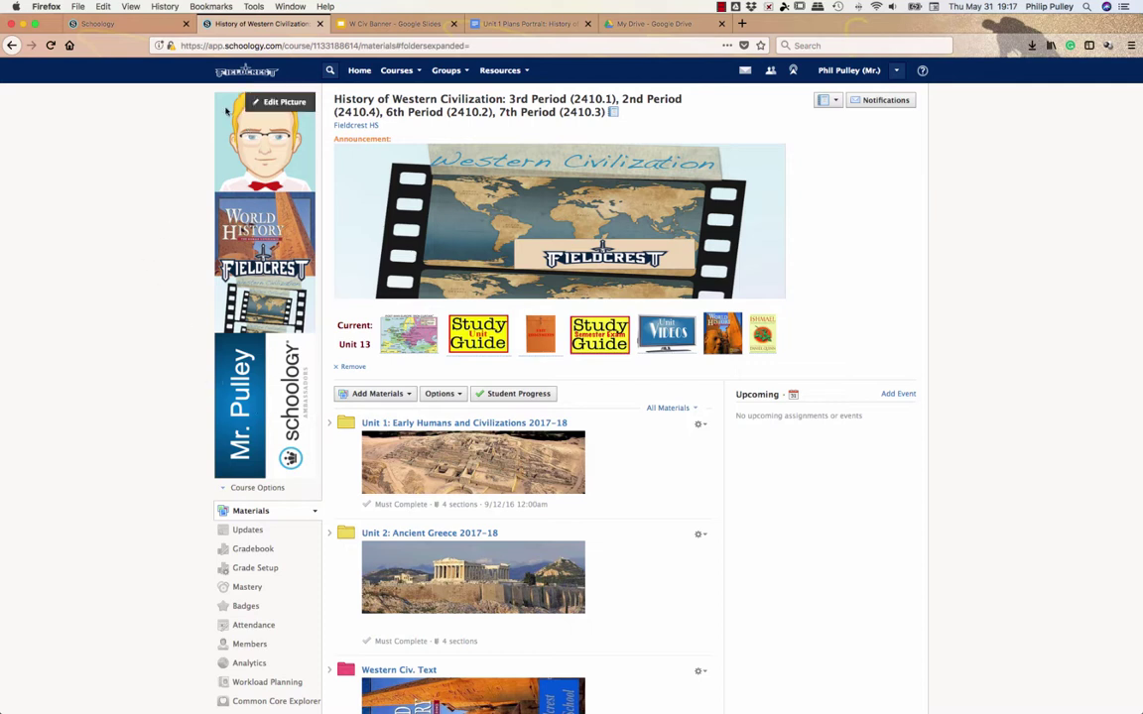
# On the W Civ Banner slides, inspect the name box, Schoology logo, Sandbox text and film-strip image
pyautogui.click(400, 23)
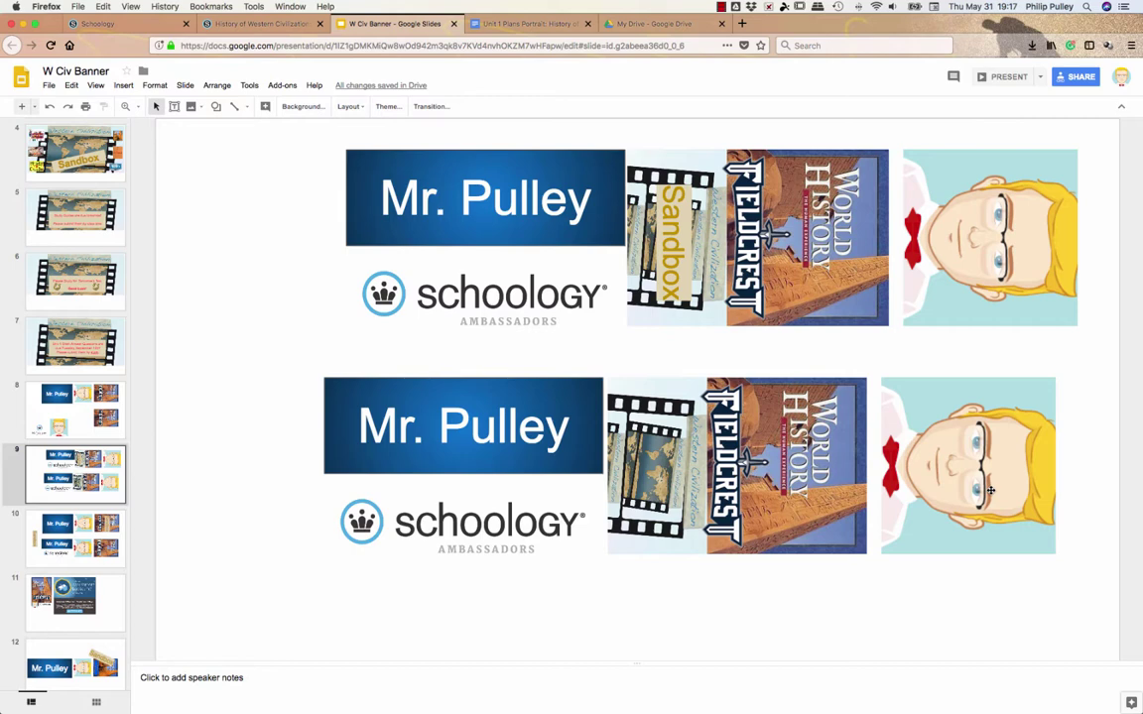
pyautogui.click(419, 199)
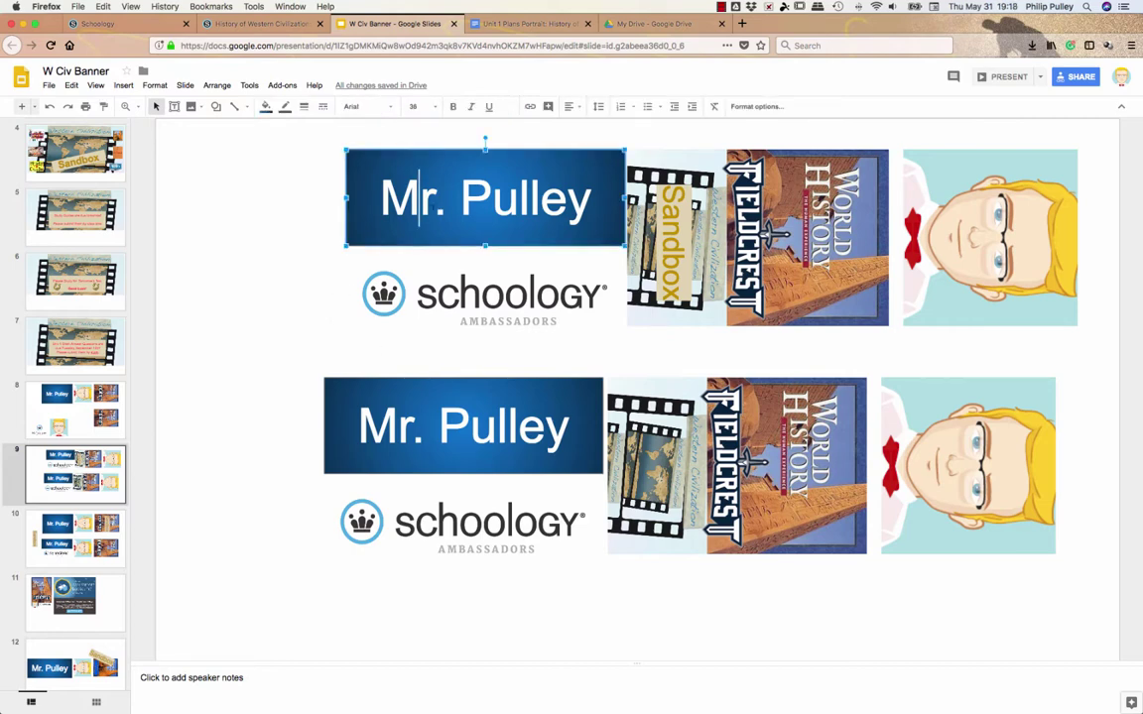
pyautogui.click(432, 269)
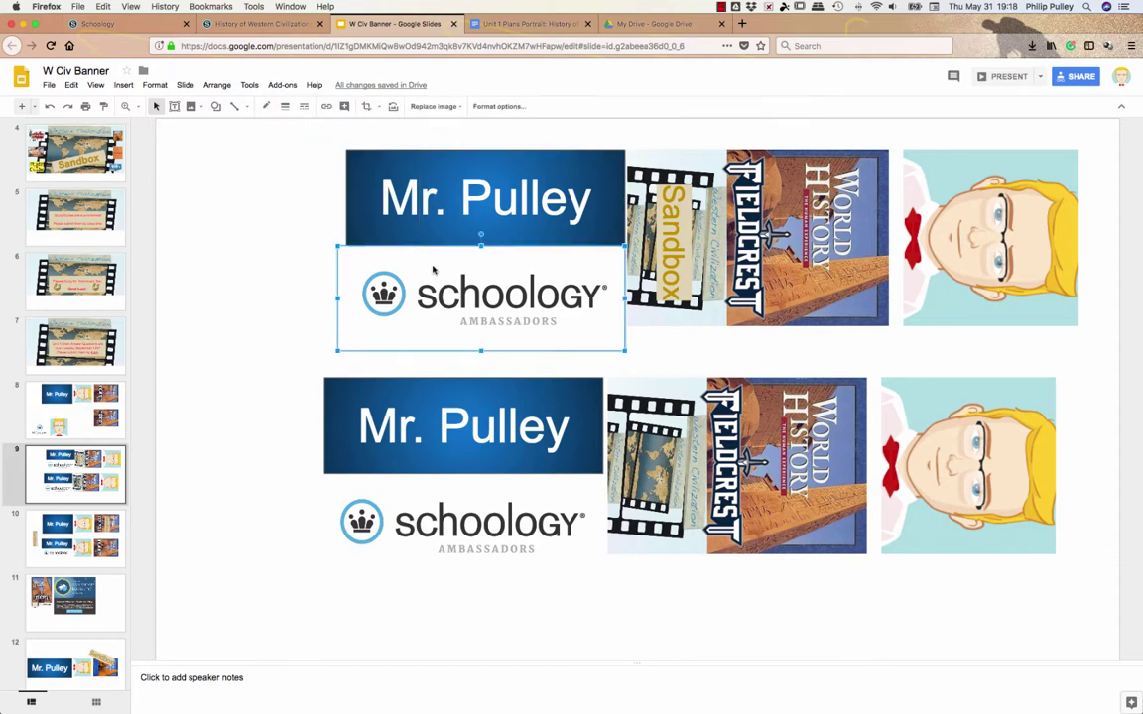
pyautogui.click(648, 243)
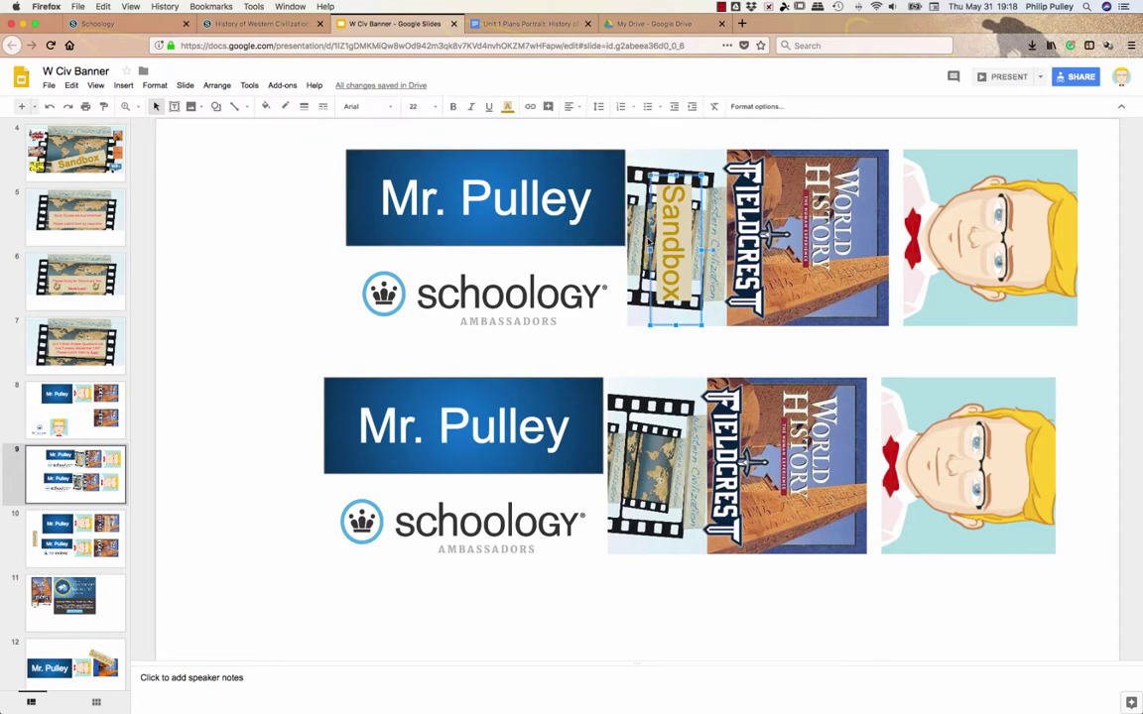
pyautogui.click(650, 502)
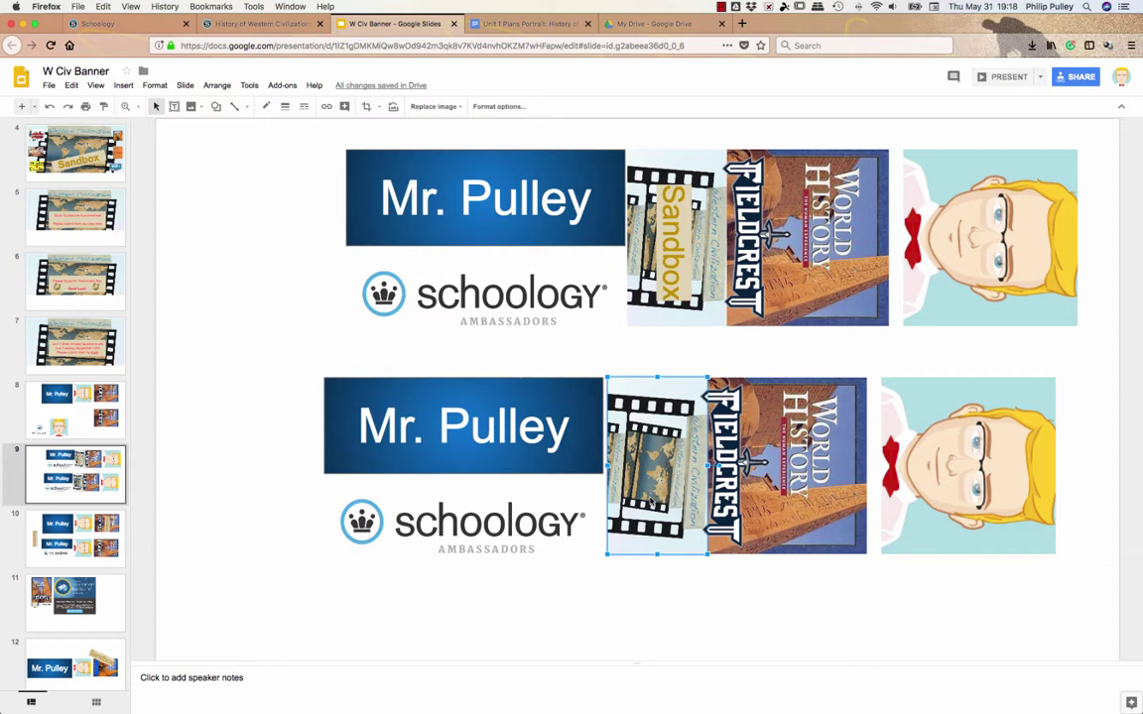
# Check the Sandbox text, World History book, Fieldcrest logo and avatar, then select the whole top banner
pyautogui.click(682, 210)
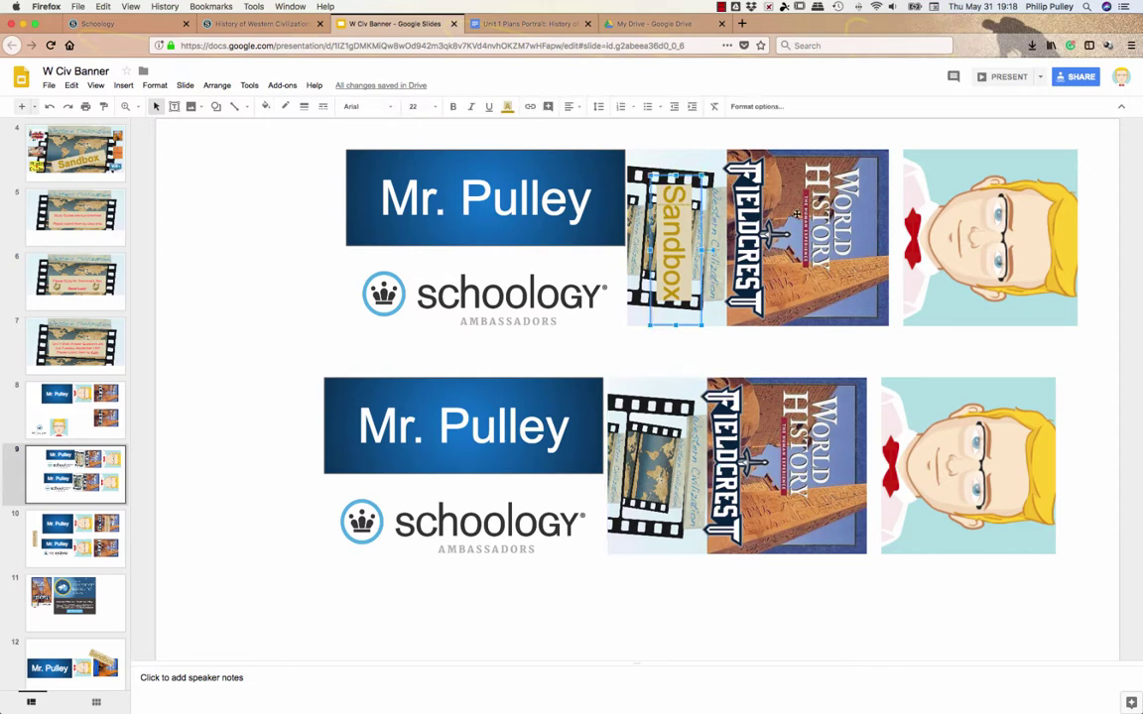
pyautogui.click(794, 214)
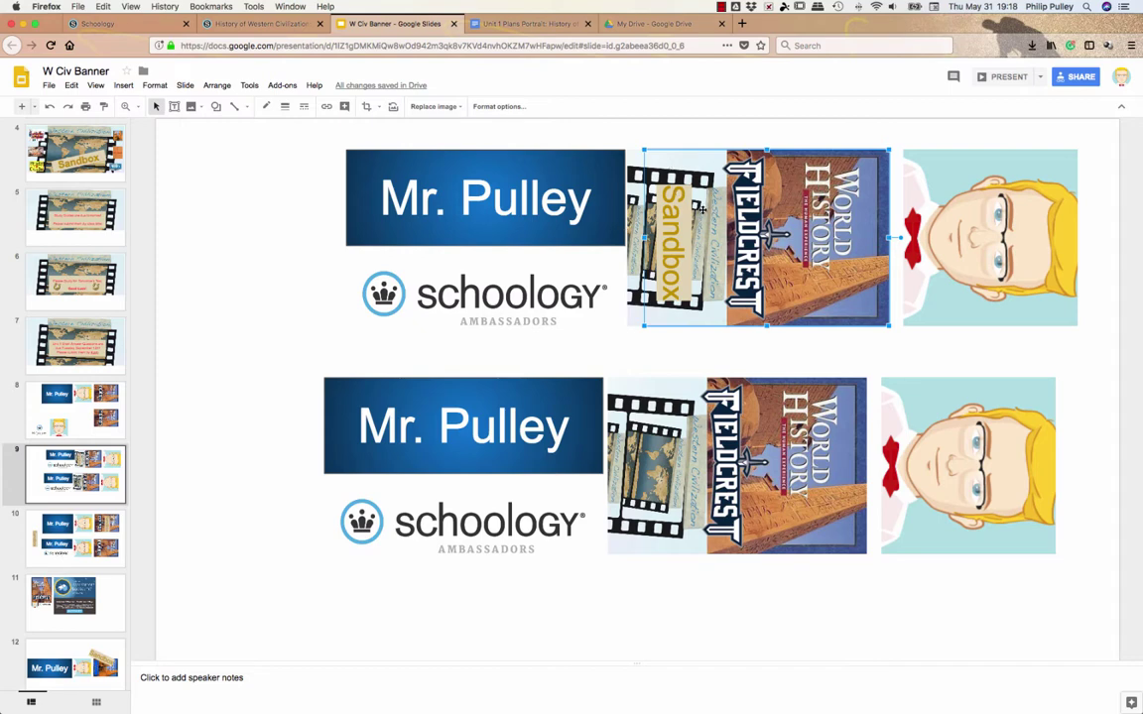
pyautogui.click(757, 238)
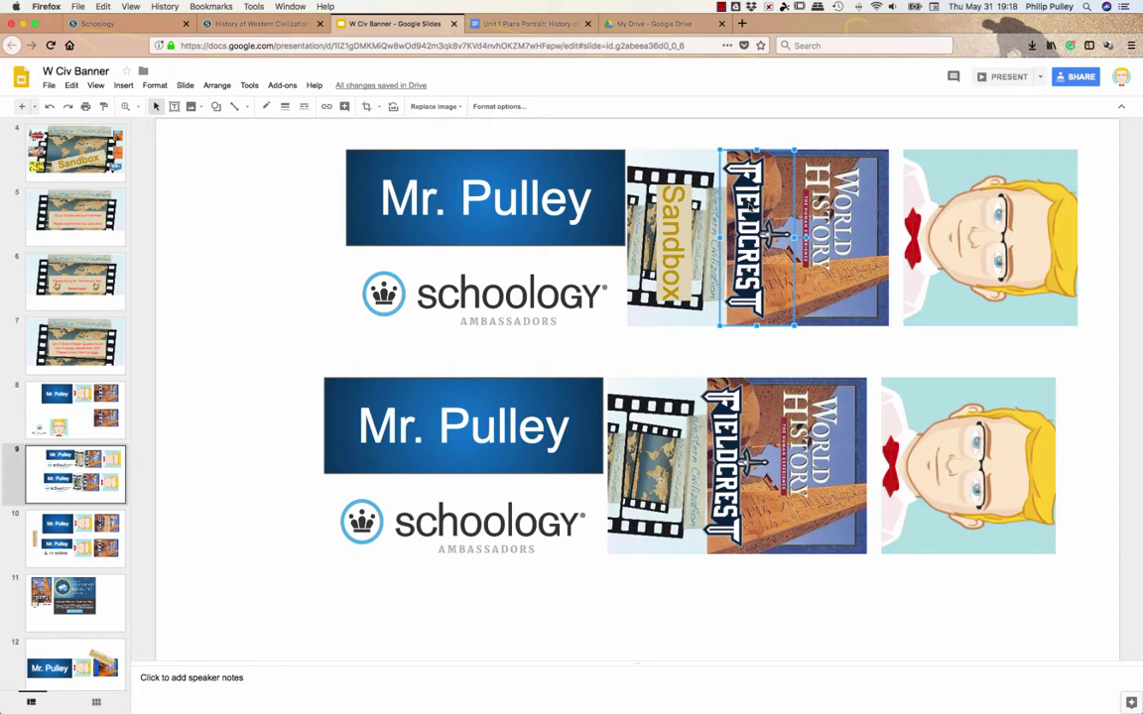
pyautogui.press('Tab')
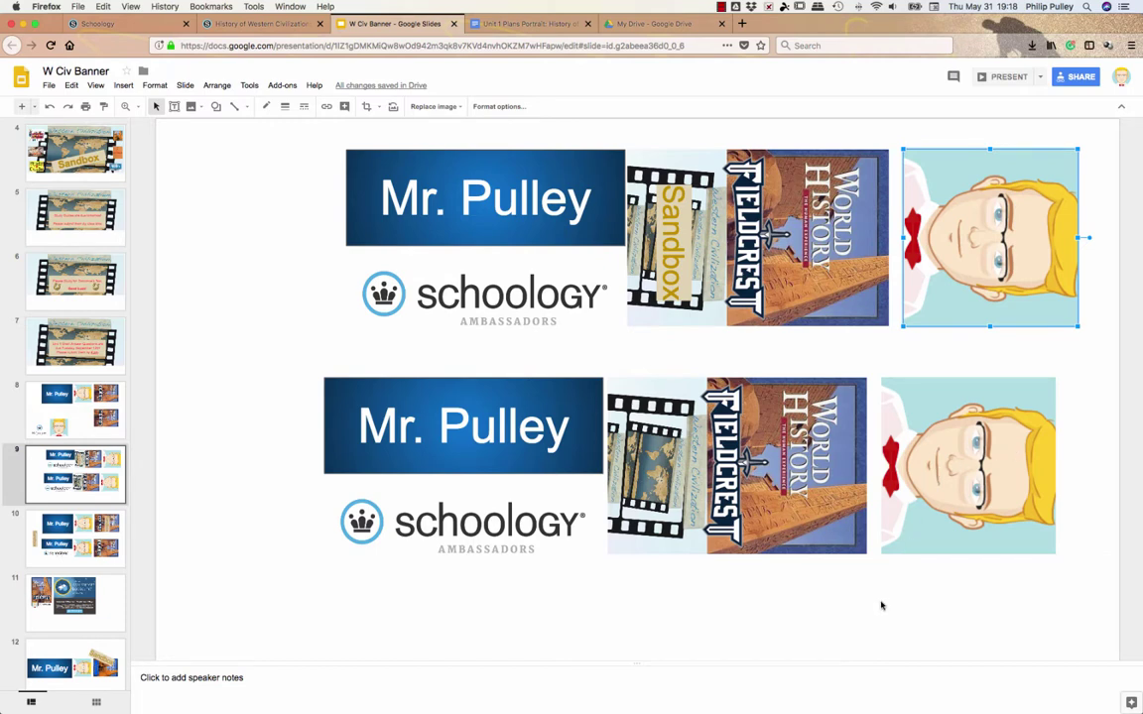
pyautogui.moveTo(340, 133); pyautogui.dragTo(984, 328)
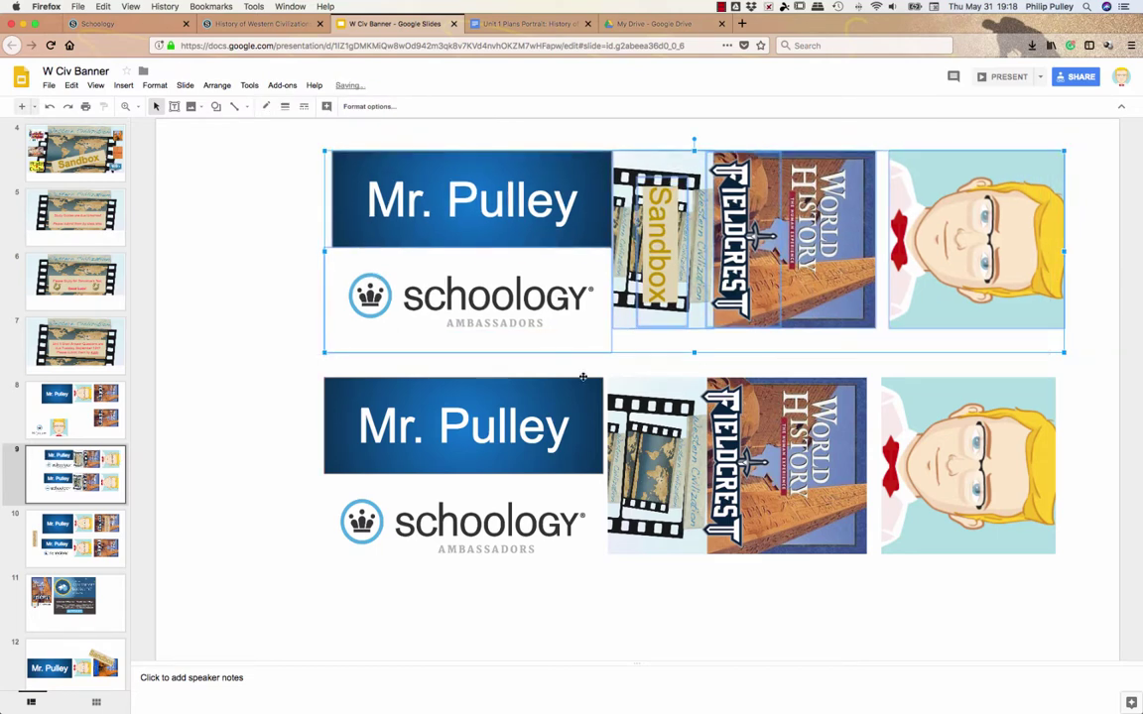
# With the top banner shifted left, take a region screenshot of the complete banner, then view slide 8
pyautogui.click(244, 317)
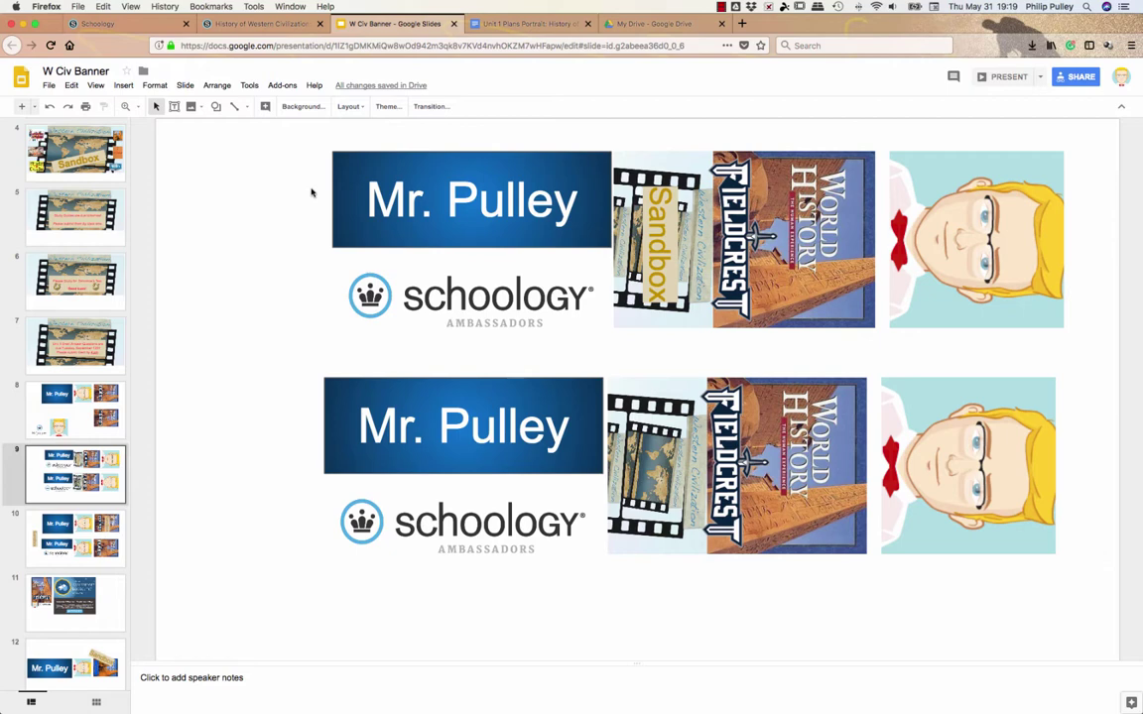
pyautogui.press('super+shift+4')
pyautogui.moveTo(330, 152); pyautogui.dragTo(1062, 328)
pyautogui.press('Up')
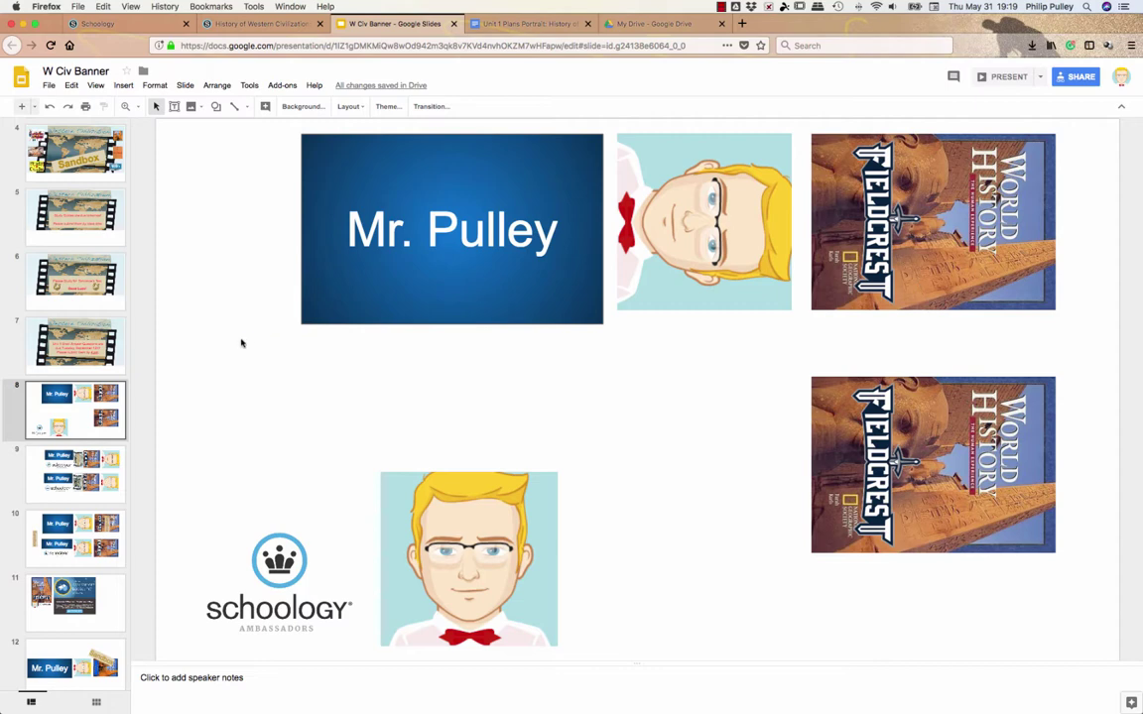
# Go back to banner slide 9, then switch to the History of Western Civilization Schoology page
pyautogui.press('Down')
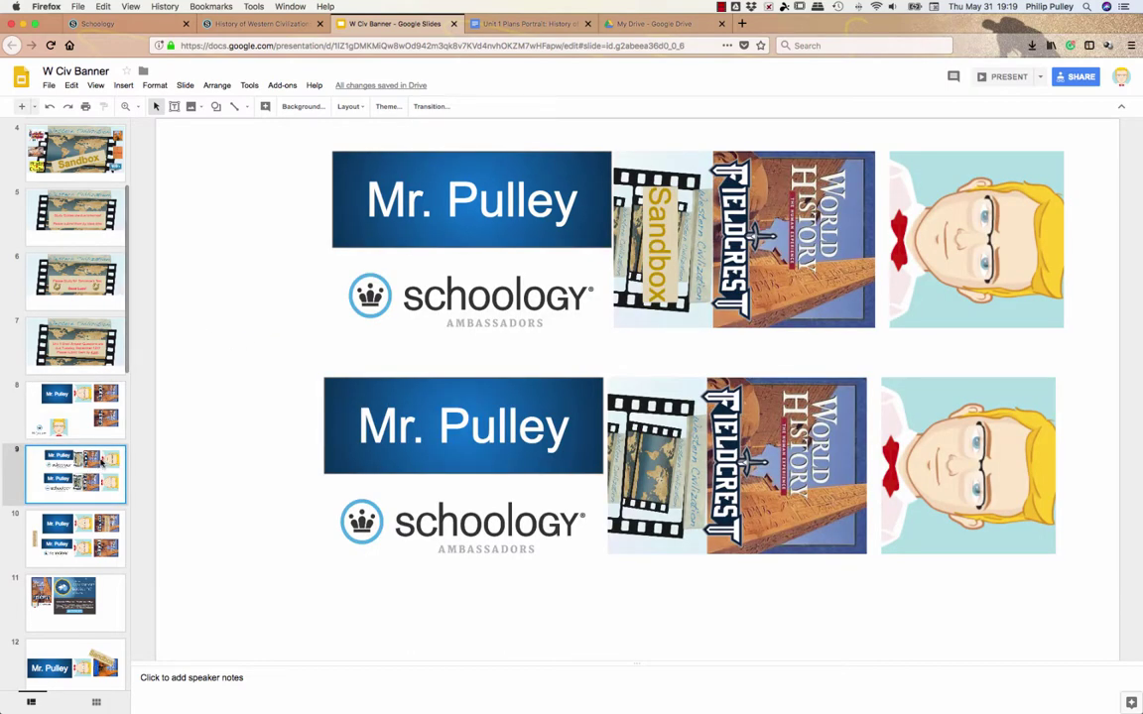
pyautogui.click(240, 24)
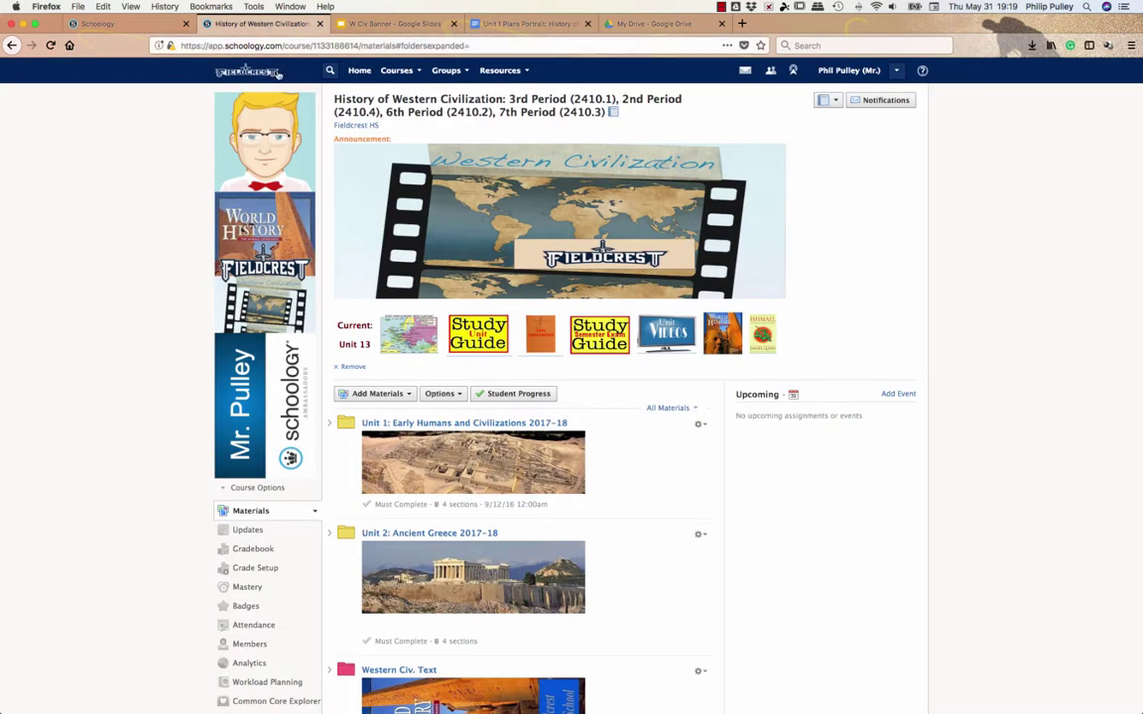
pyautogui.click(295, 103)
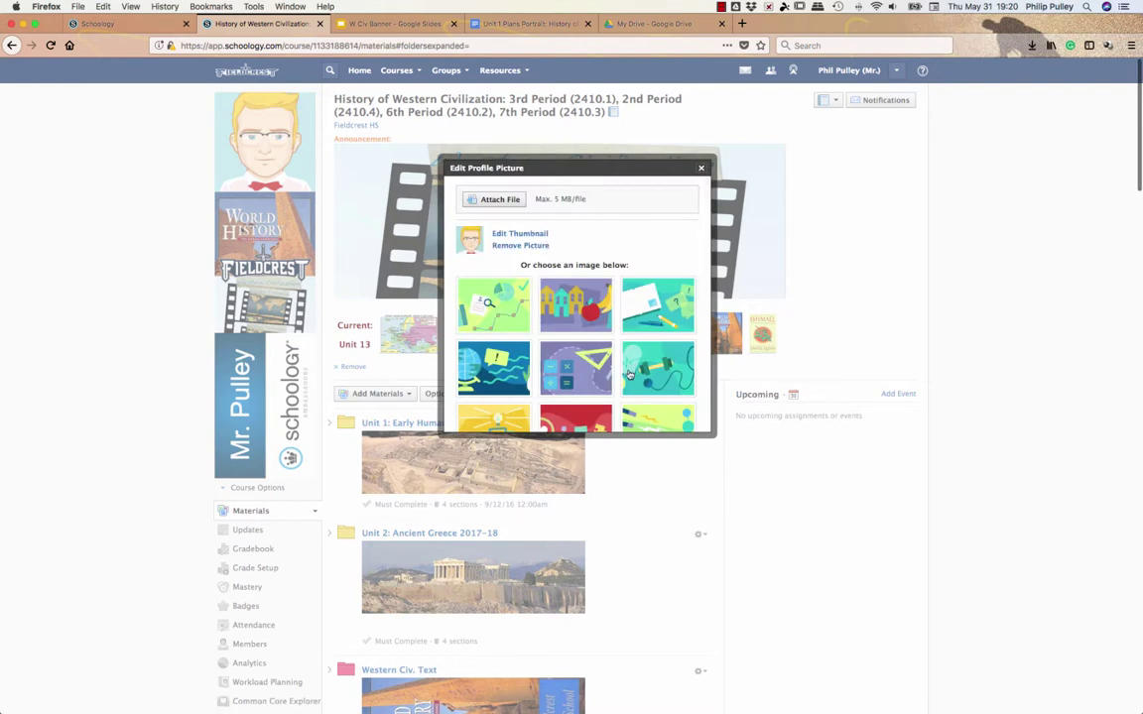
pyautogui.scroll(-3, 595, 357)
pyautogui.scroll(-2, 629, 374)
pyautogui.scroll(5, 627, 373)
pyautogui.scroll(-5, 625, 371)
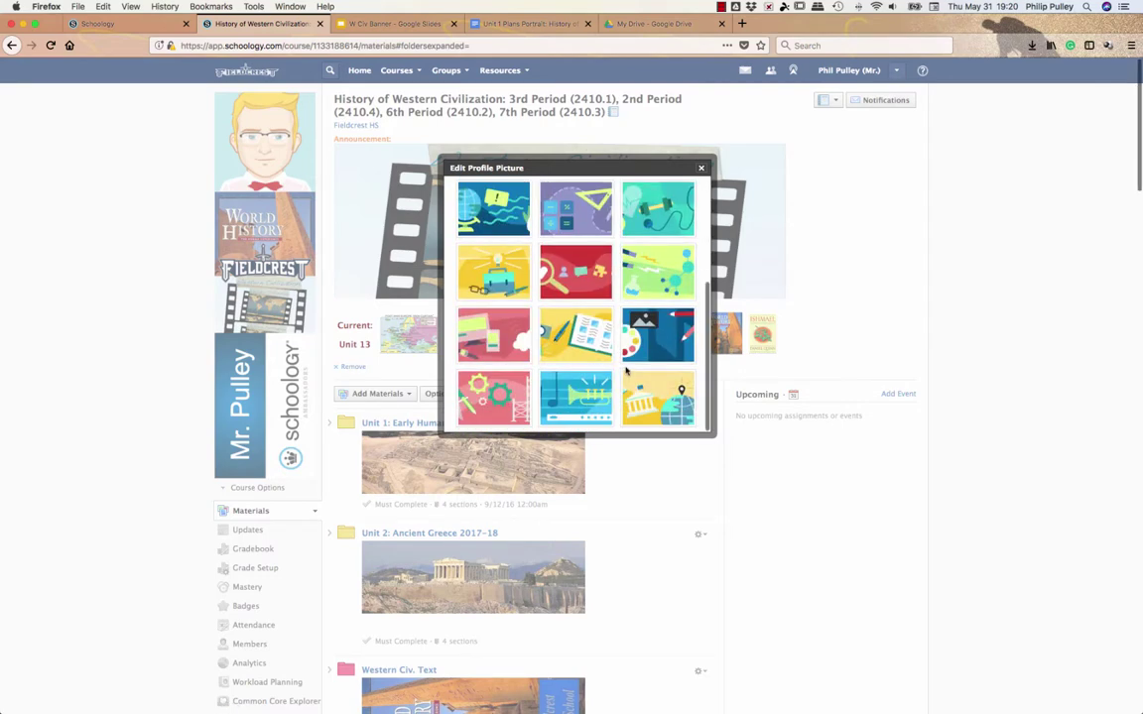
pyautogui.scroll(5, 564, 335)
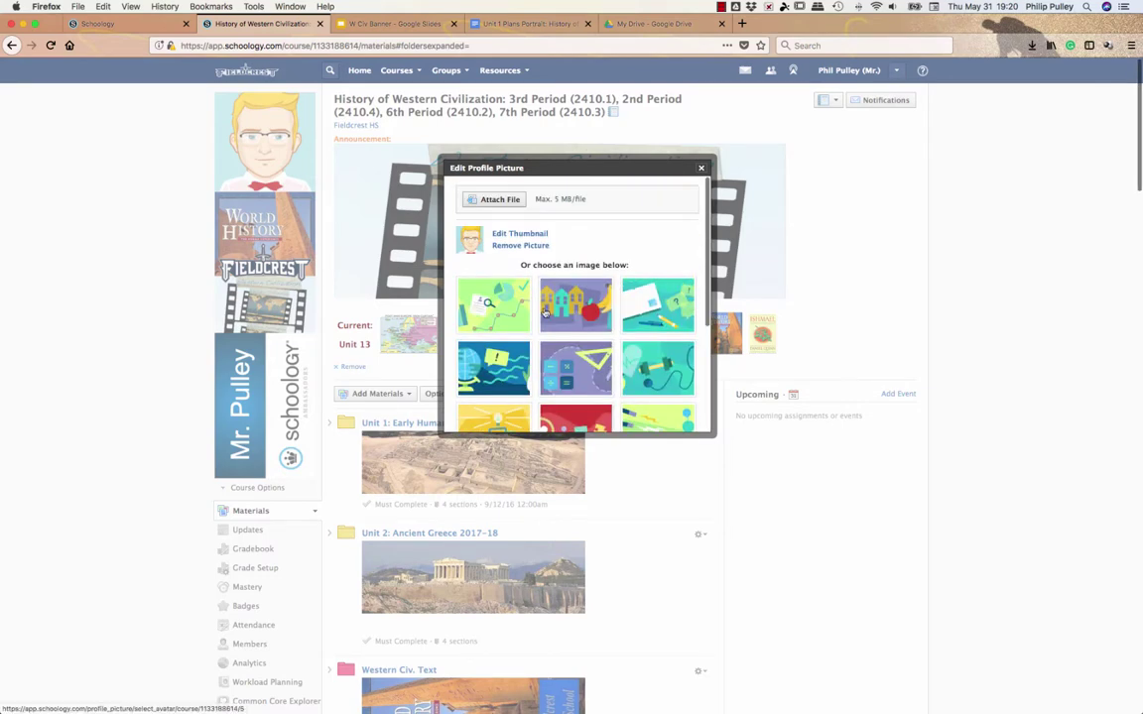
pyautogui.click(512, 202)
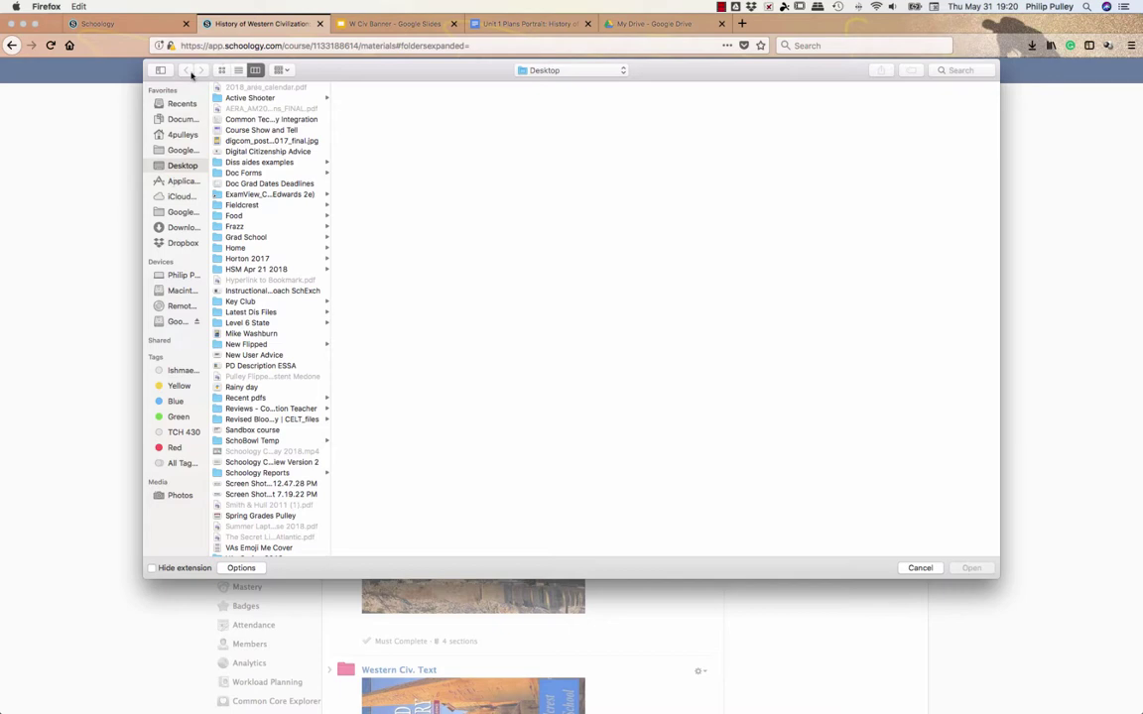
pyautogui.click(920, 567)
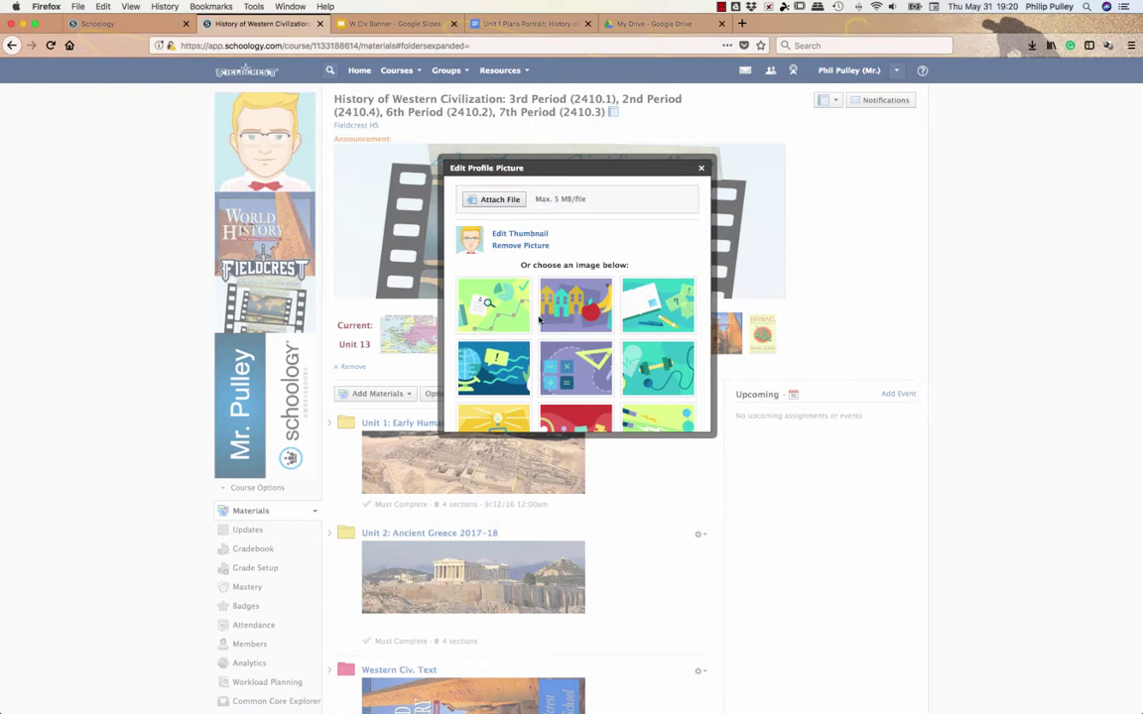
pyautogui.click(700, 169)
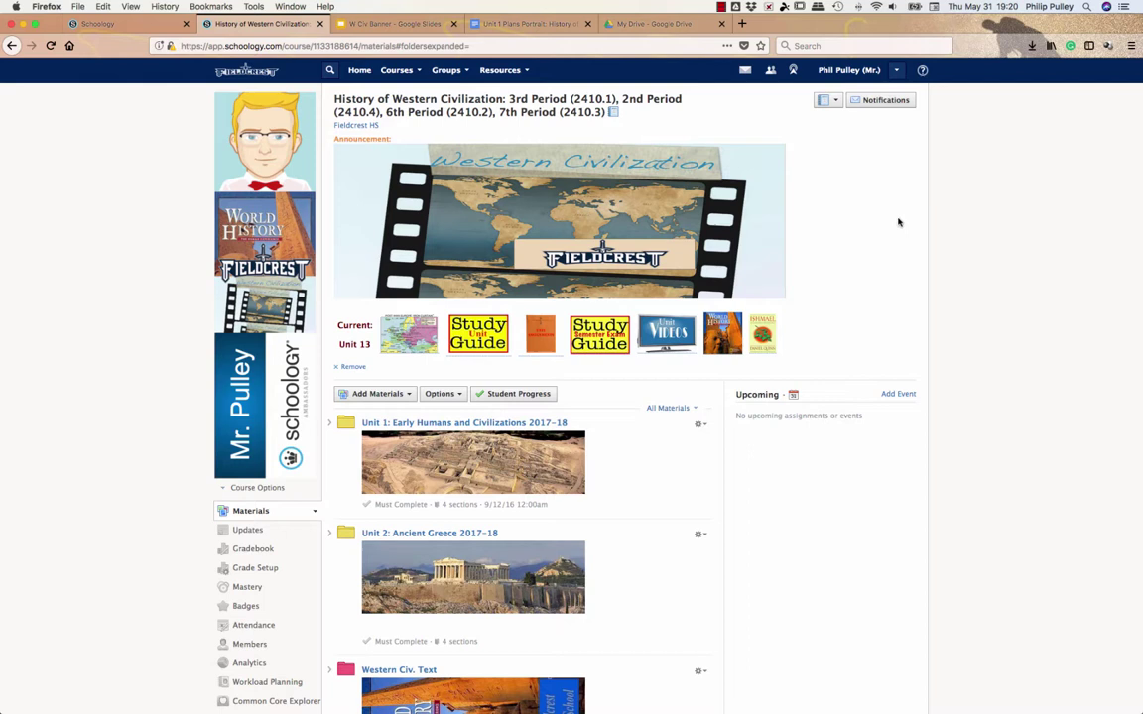
pyautogui.moveTo(258, 222)
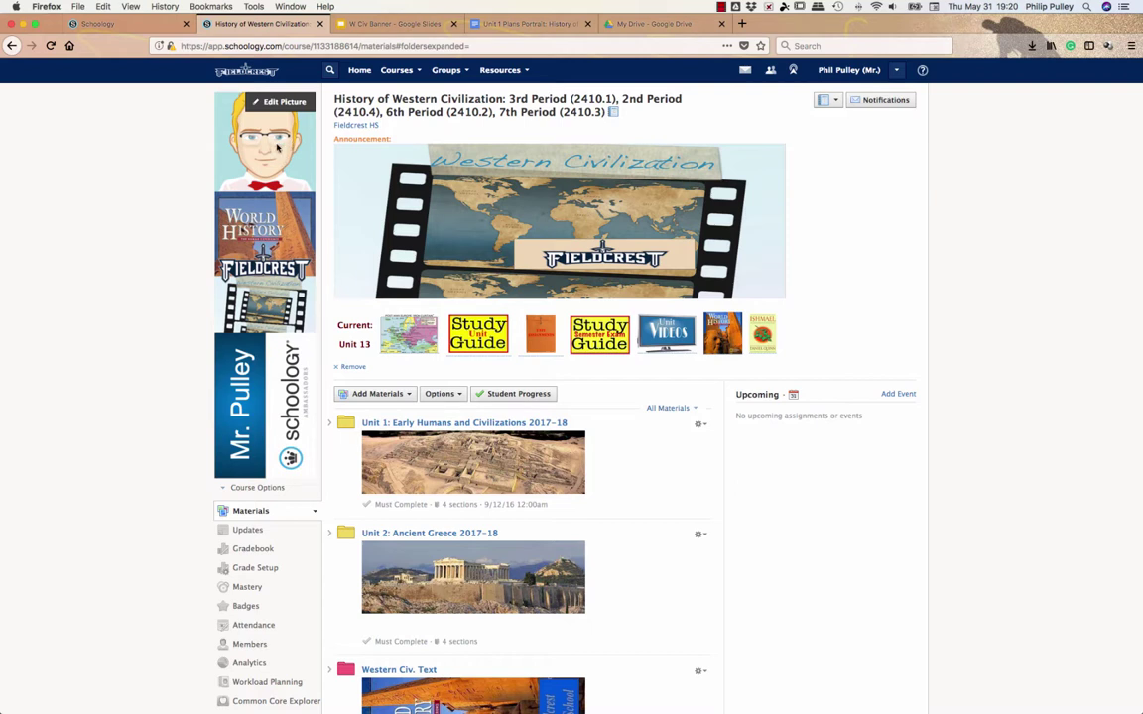
pyautogui.click(396, 70)
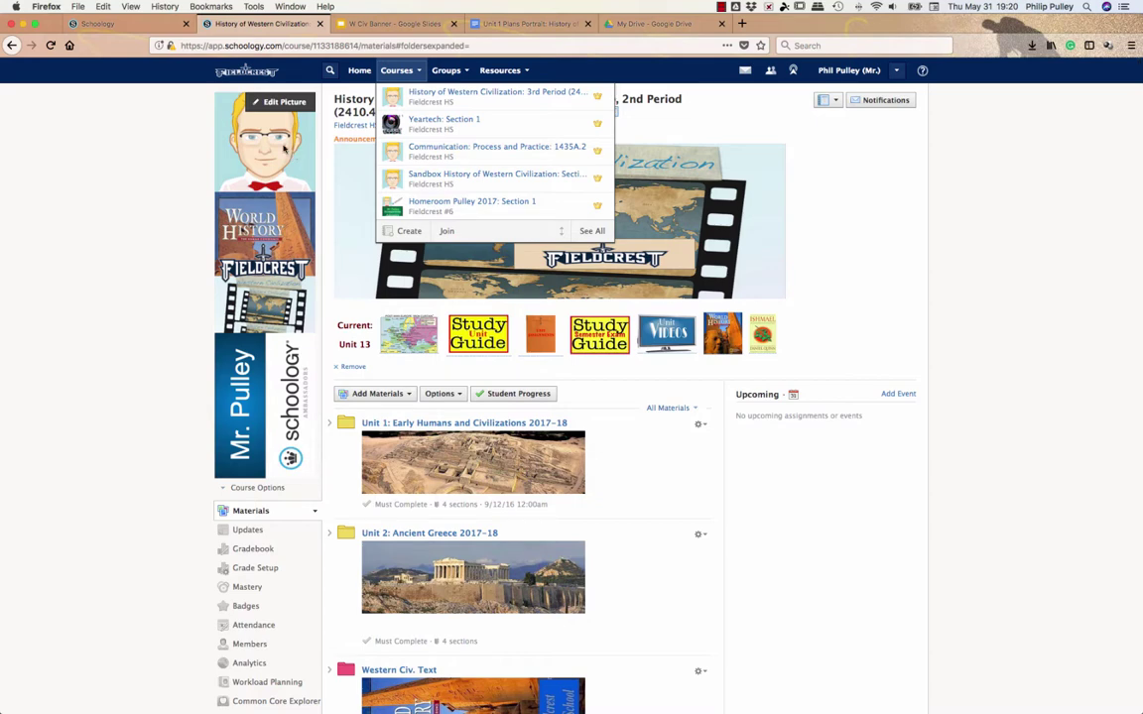
pyautogui.click(143, 25)
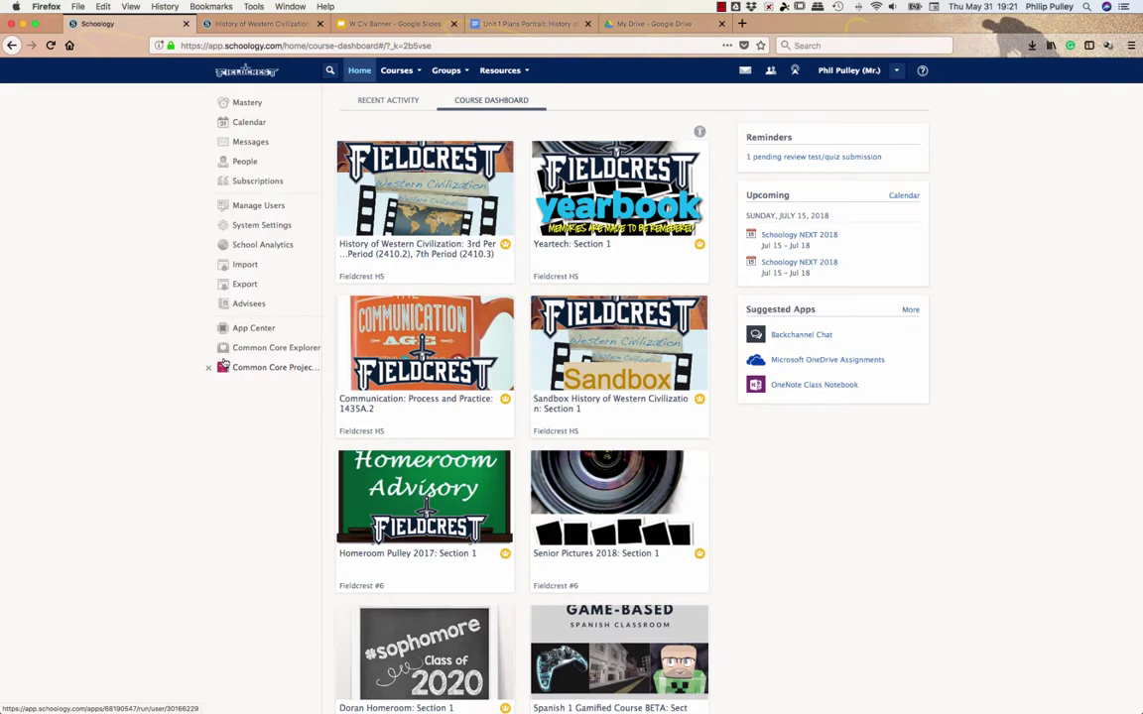
pyautogui.click(218, 24)
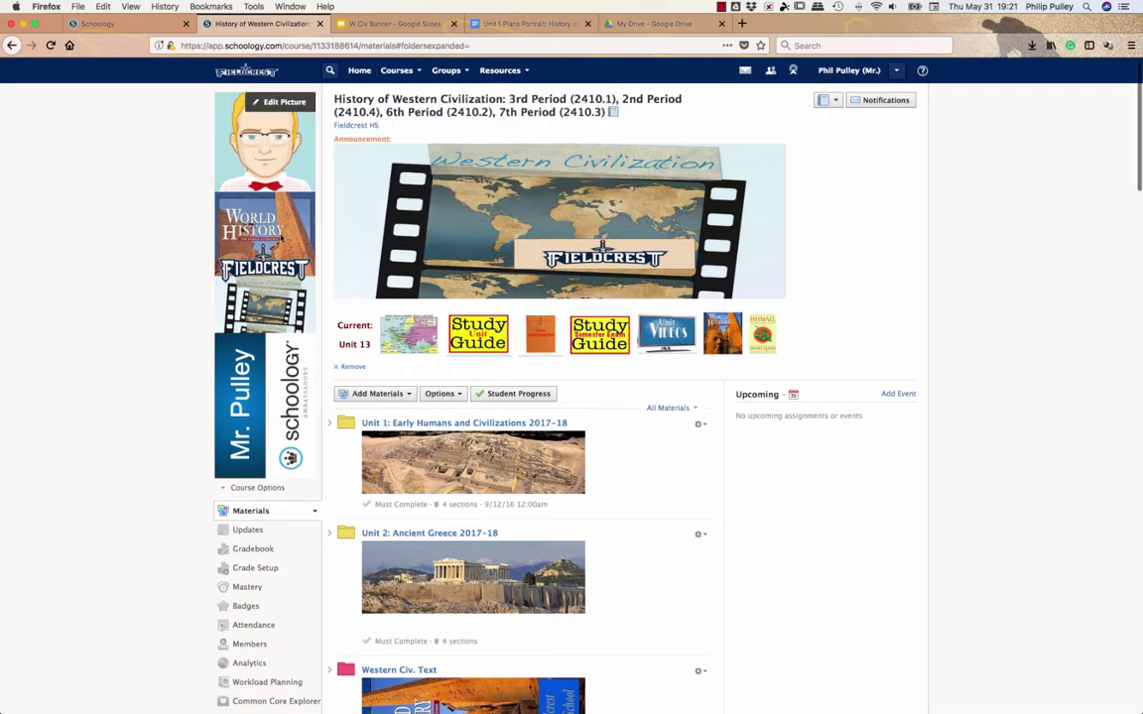
pyautogui.click(346, 23)
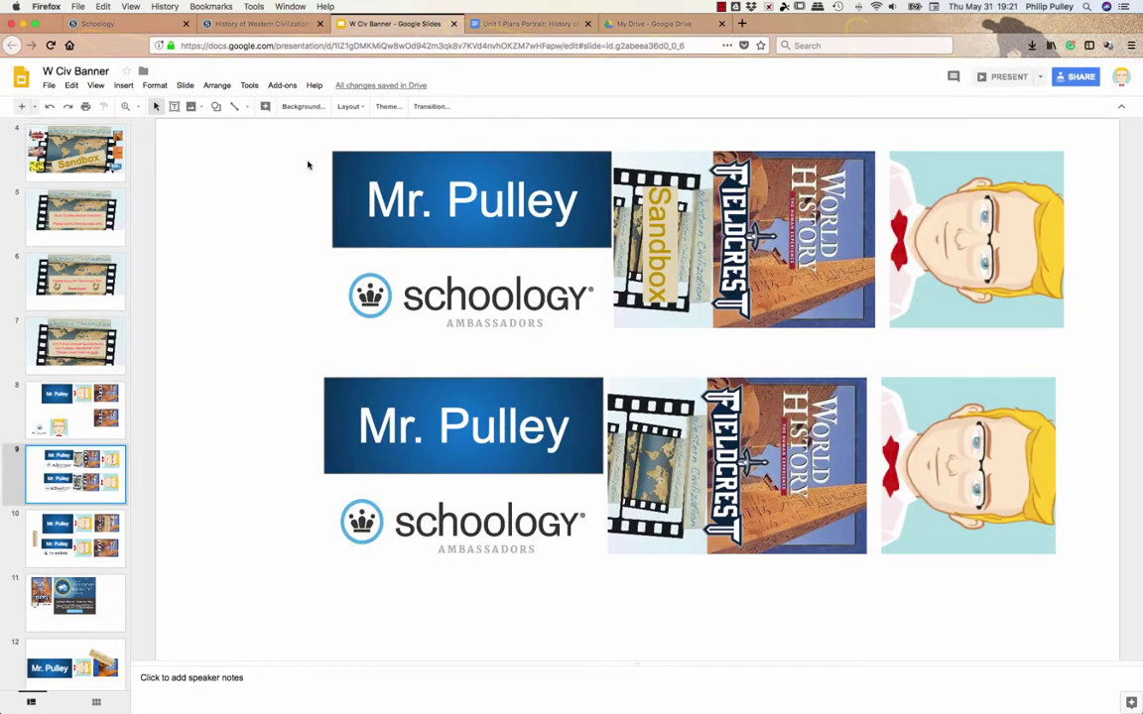
pyautogui.click(286, 30)
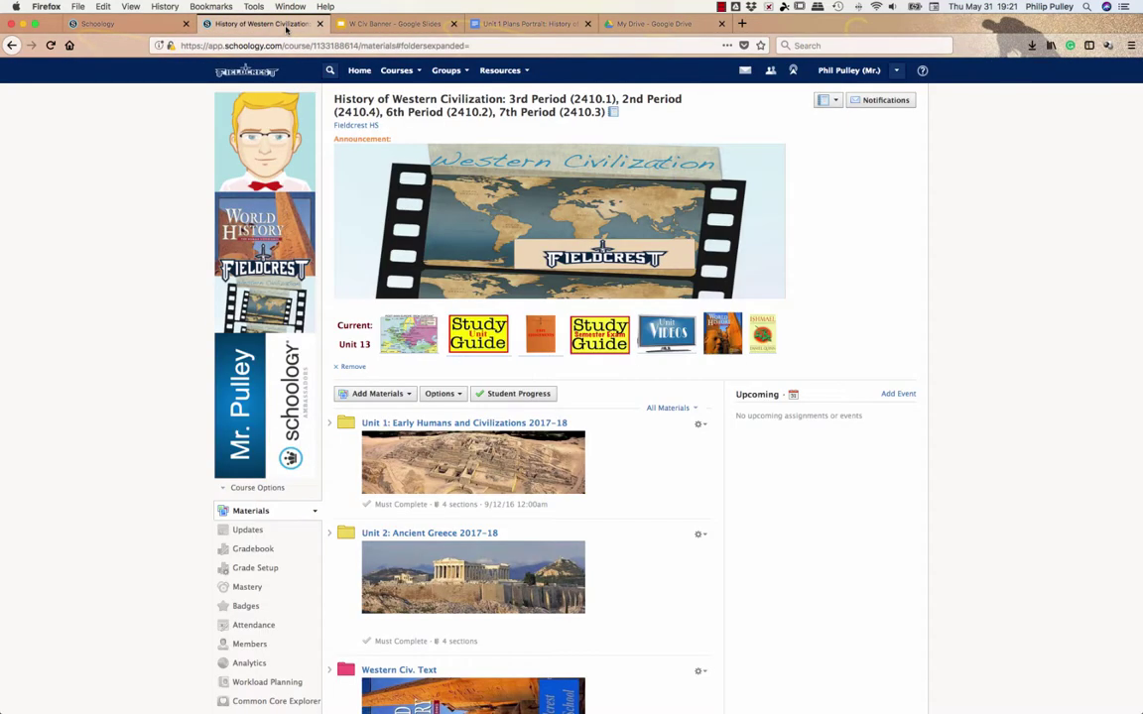
pyautogui.moveTo(236, 251)
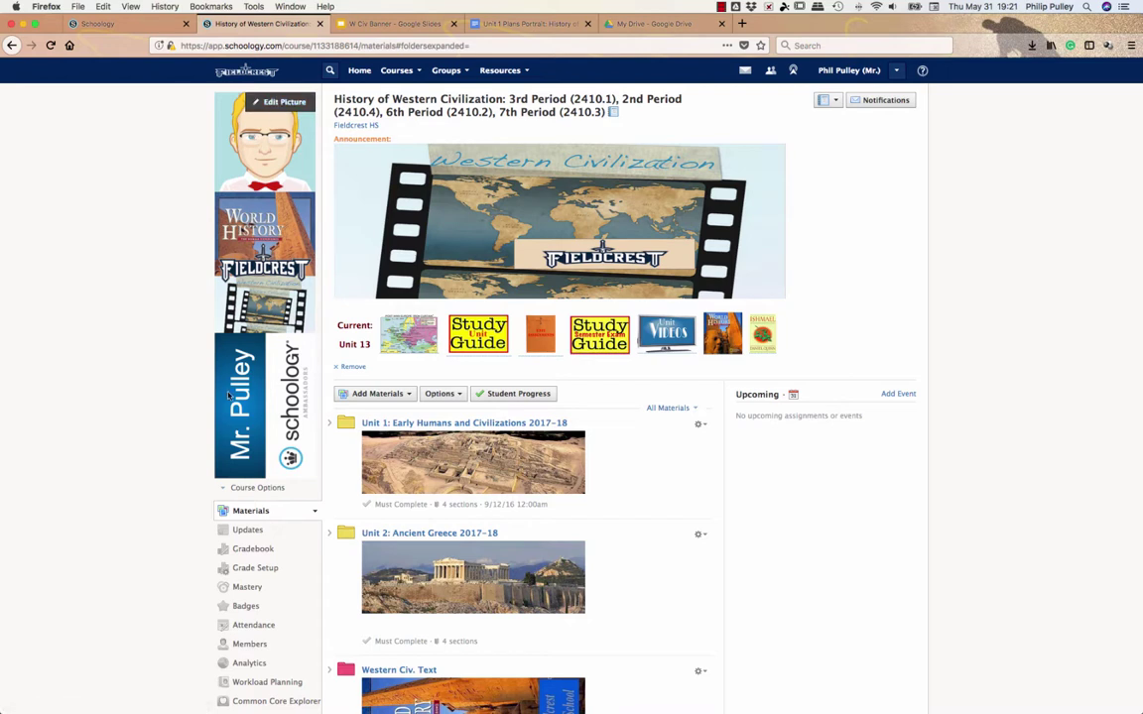